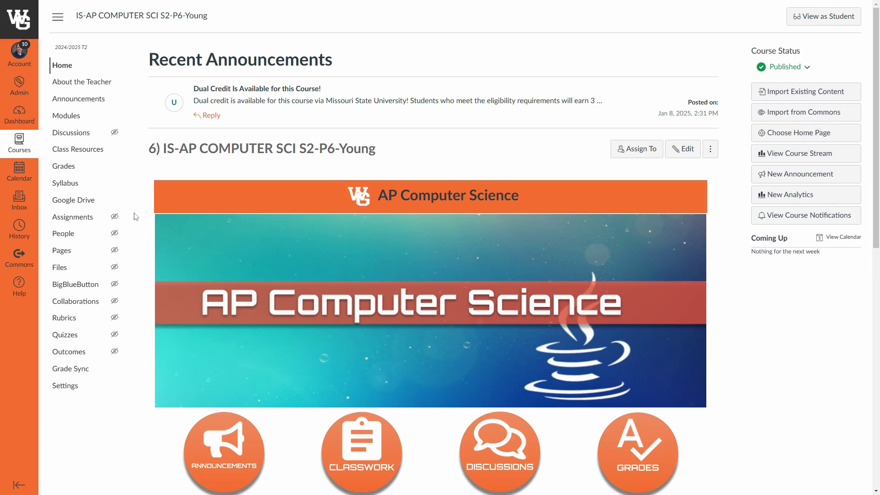
- Open the AP Computer Science course's Assignments list from the course navigation
left_click(84, 221)
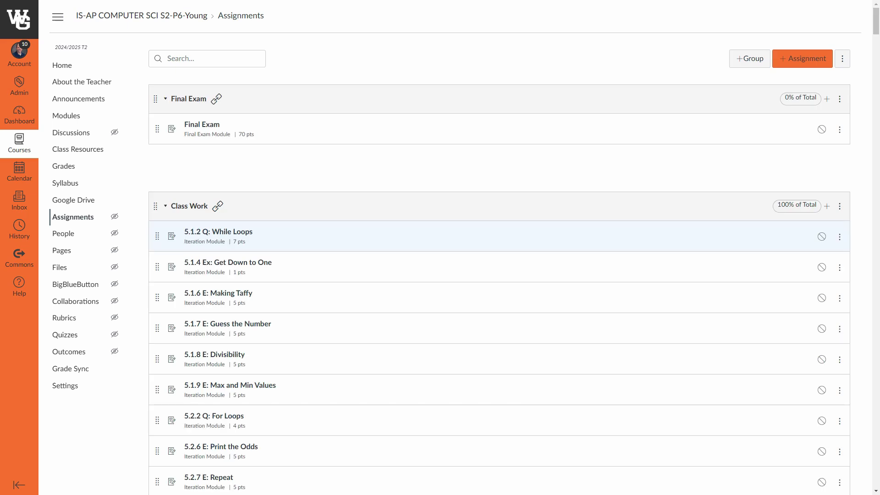
- Collapse the Class Work and Final Exam assignment groups
left_click(184, 208)
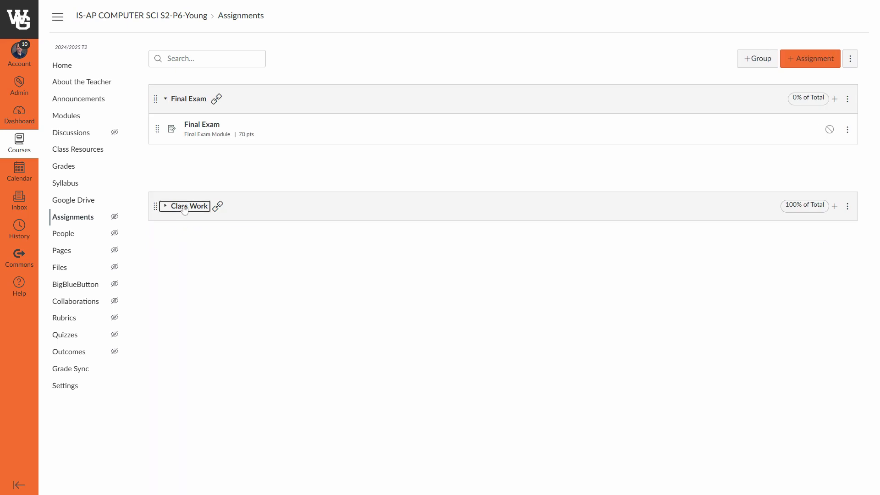
left_click(189, 99)
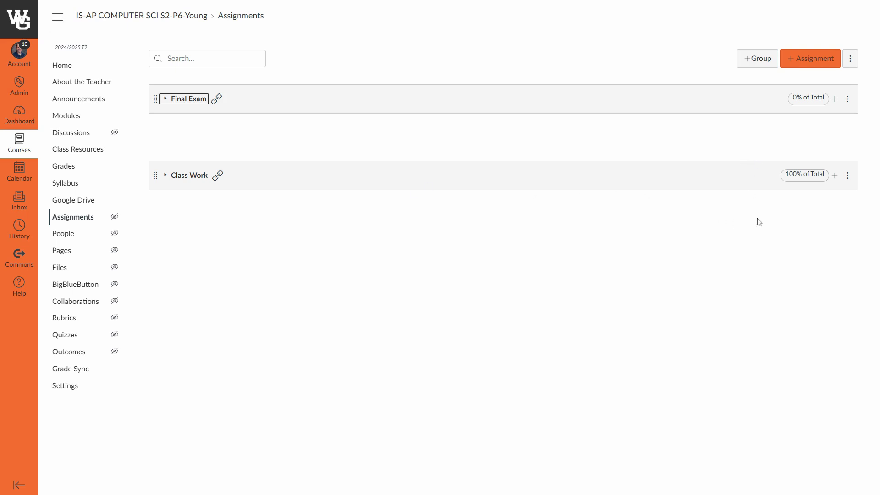
- Bring up the Assignments page's extra options menu, showing Sync SIS Categories
left_click(850, 59)
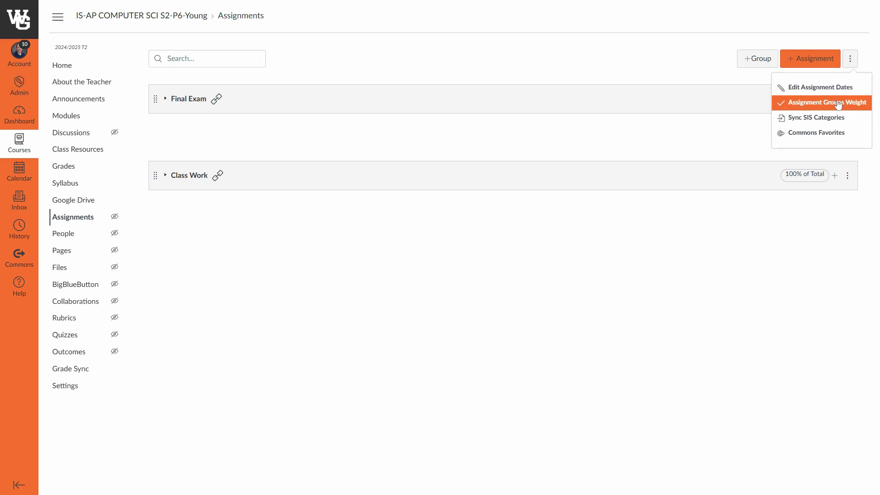
left_click(737, 144)
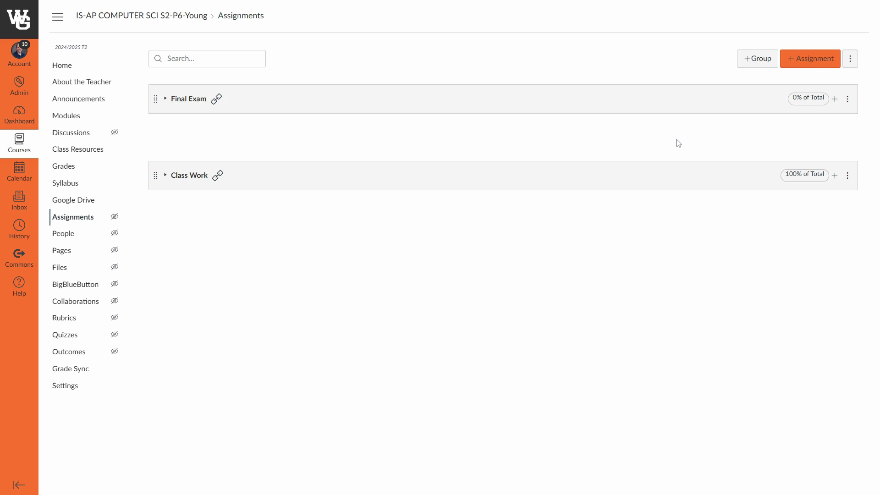
left_click(850, 60)
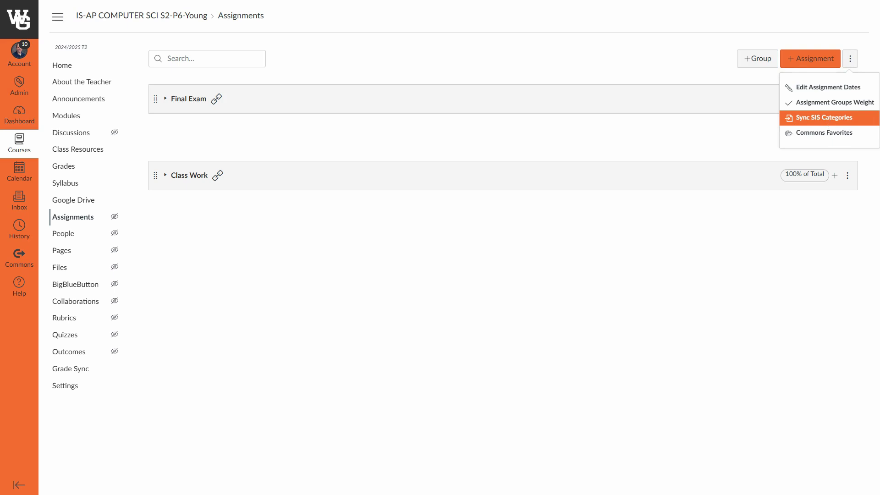
- Open Sync SIS Categories, expand Class Work, and review the section's SIS category choices
left_click(820, 120)
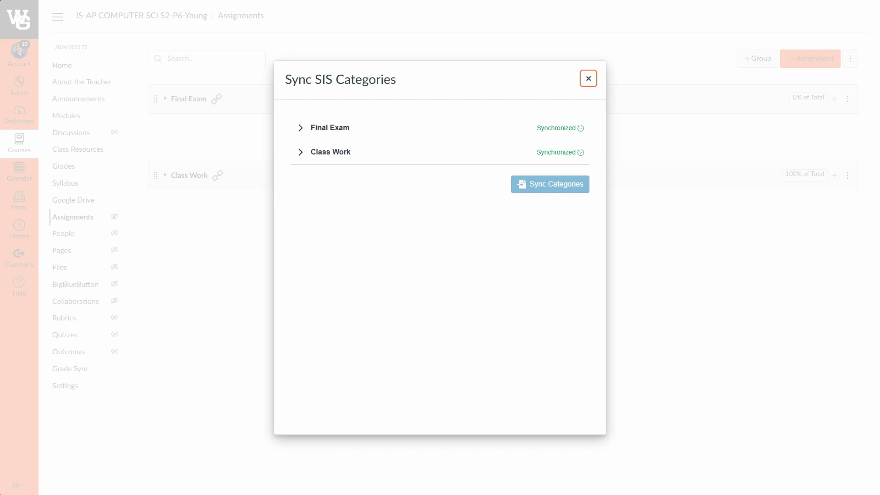
left_click(300, 152)
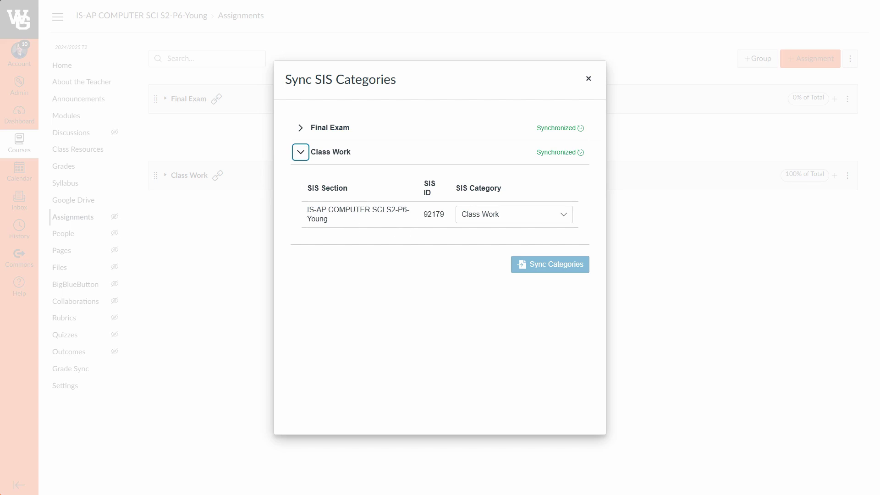
left_click_drag(308, 210, 330, 220)
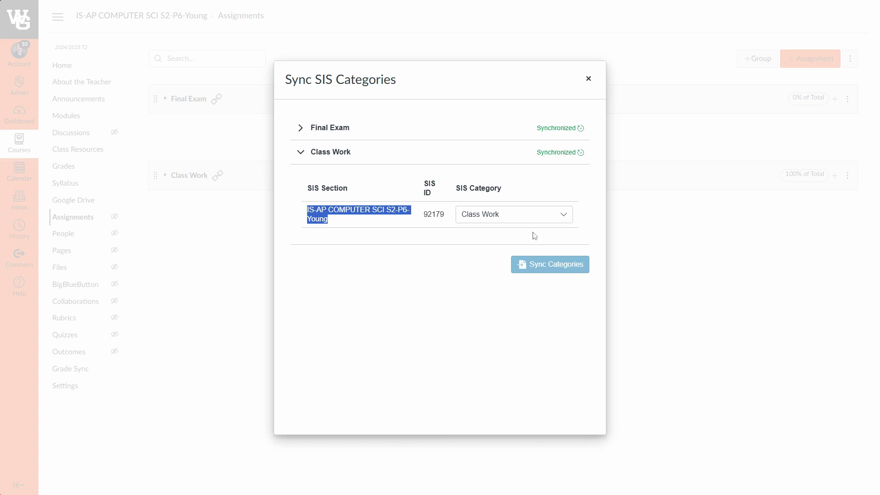
left_click(564, 219)
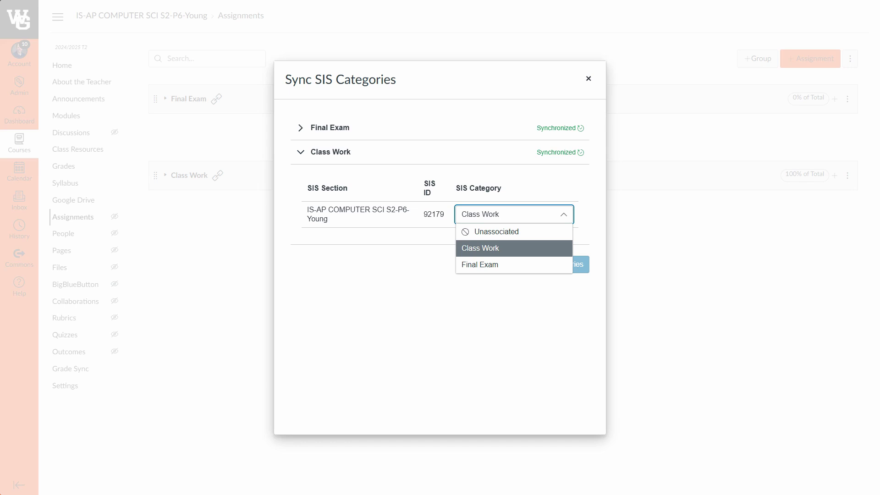
- Keep Class Work as the SIS category and close the Sync SIS Categories window
left_click(466, 249)
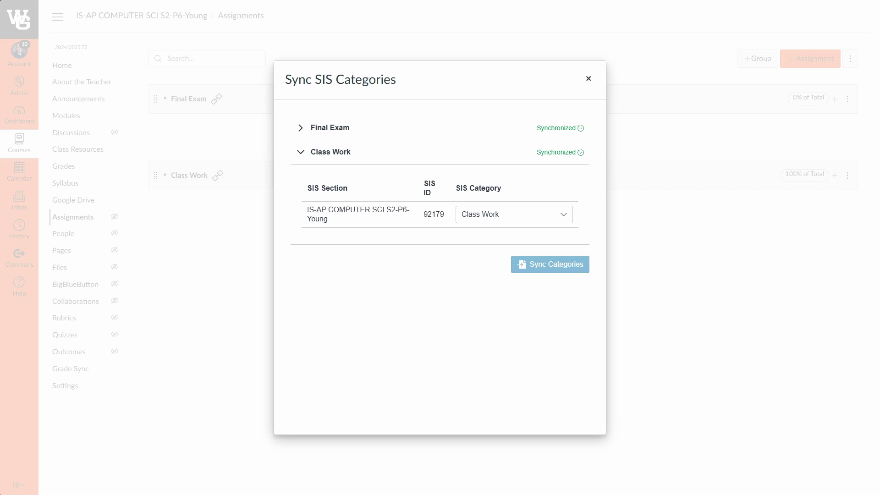
left_click(589, 79)
- Close the sync window and expand the Class Work group to list its assignments
left_click(589, 78)
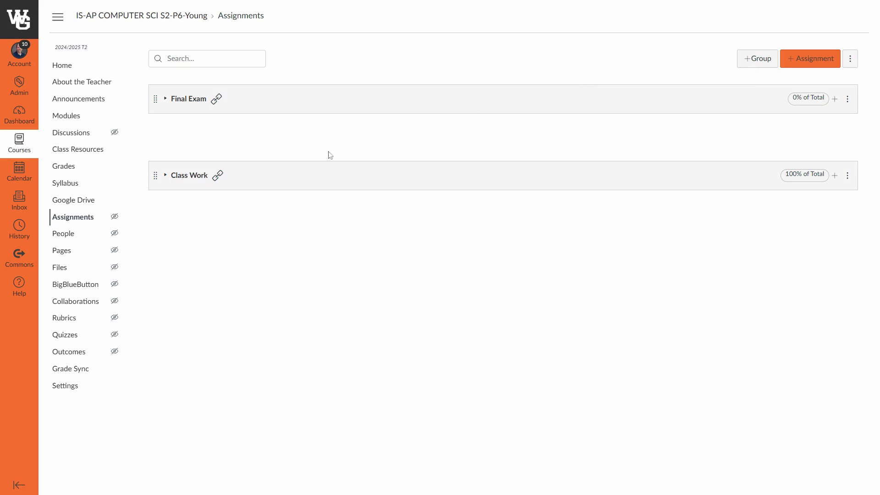
left_click(184, 176)
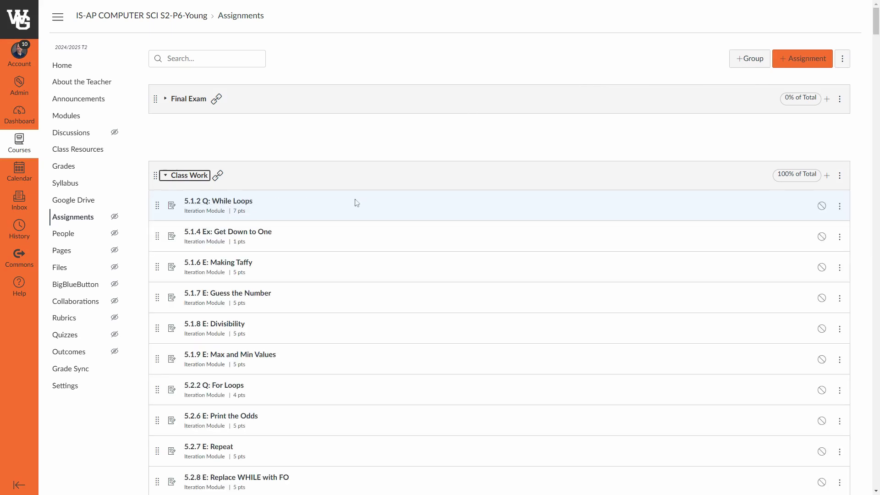
scroll(471, 228, "down", 19)
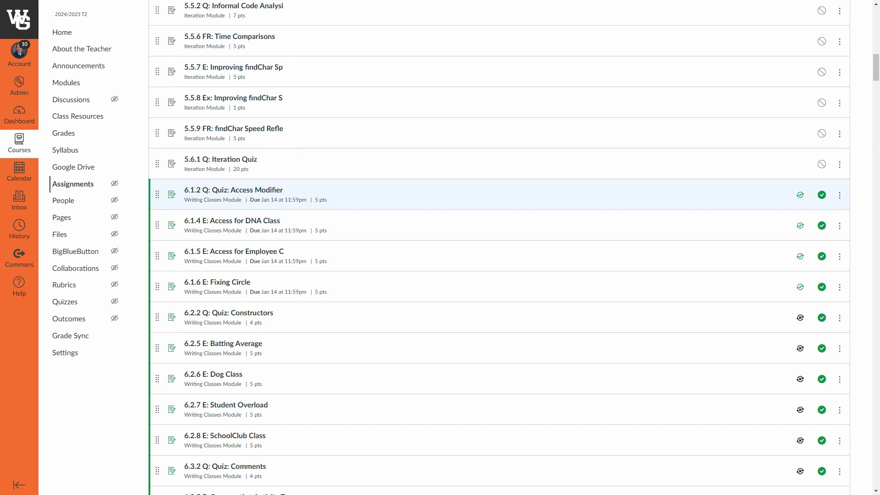
left_click(232, 191)
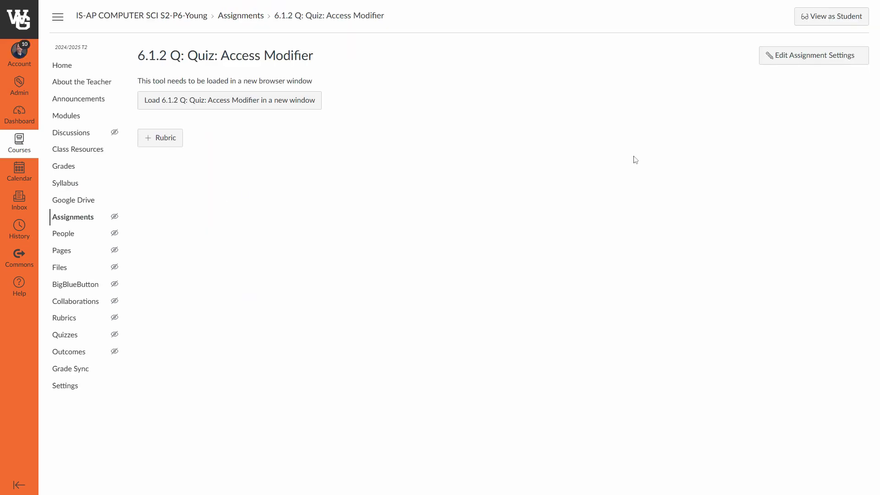
left_click(782, 60)
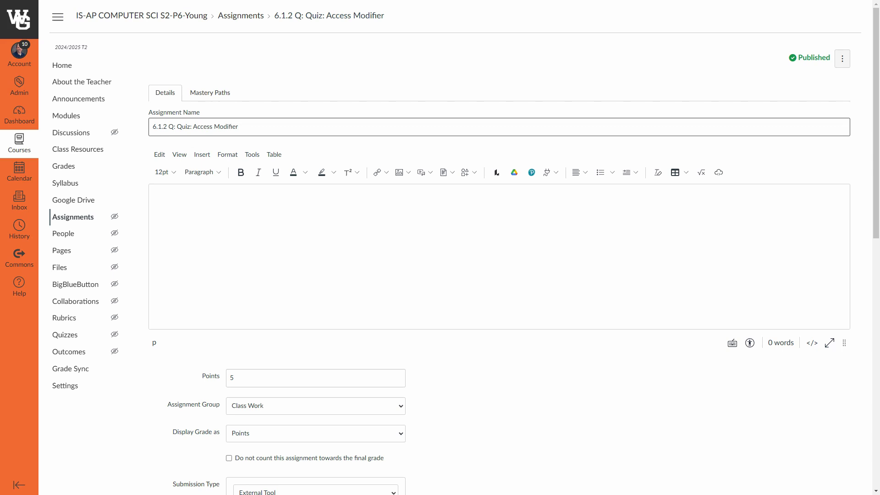
scroll(504, 275, "down", 3)
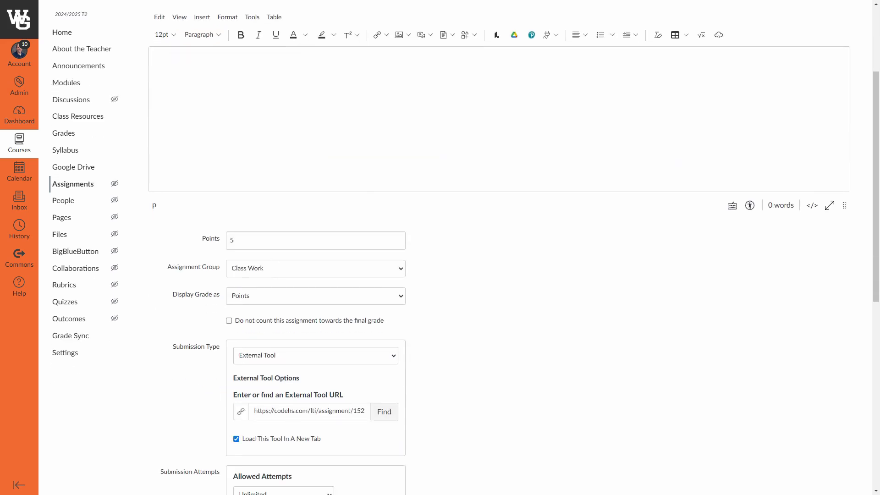
scroll(280, 247, "down", 1)
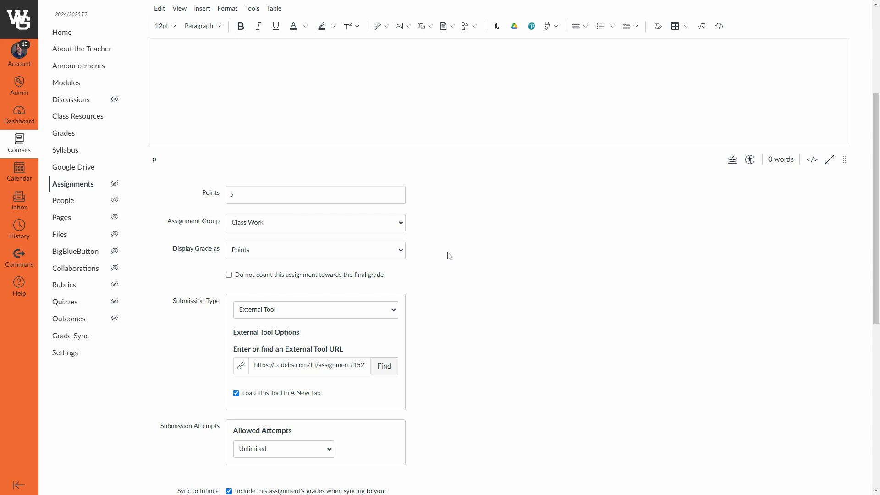
scroll(447, 261, "down", 2)
scroll(454, 265, "down", 2)
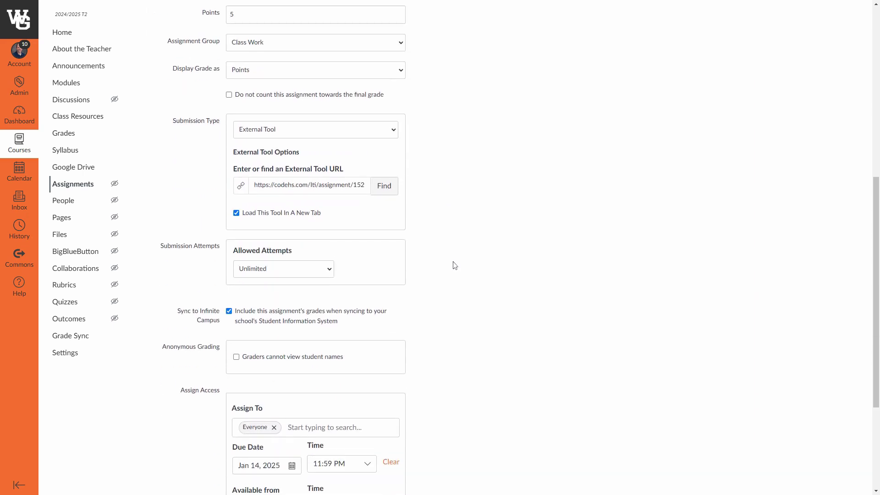
scroll(453, 264, "down", 2)
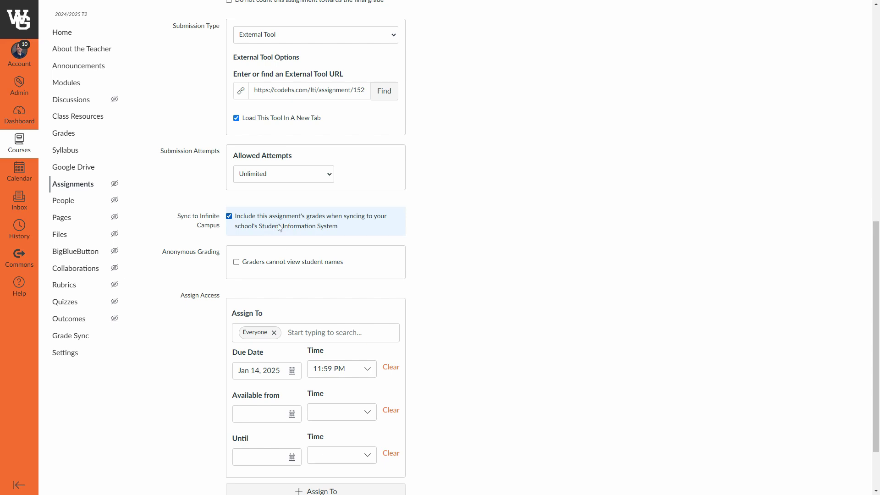
scroll(294, 251, "down", 1)
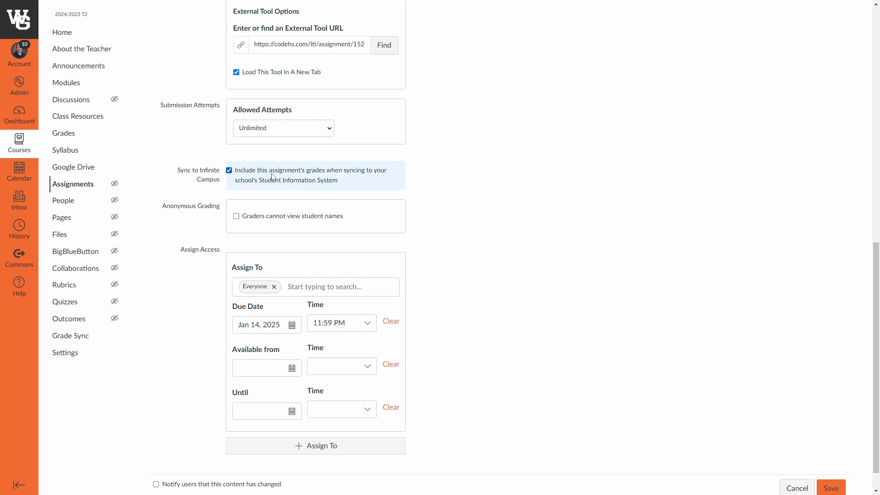
- Try saving the 6.1.2 quiz with an empty due date, then cancel the edit
left_click(292, 325)
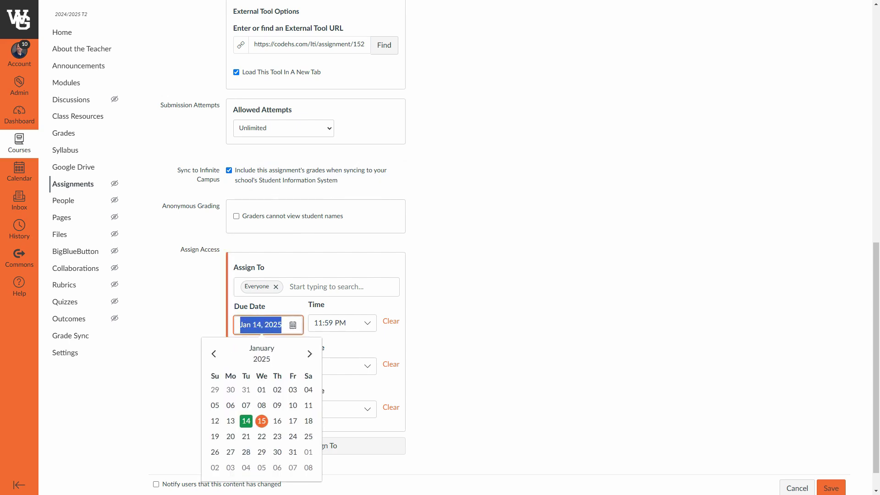
key("BackSpace")
key("Tab")
left_click(477, 335)
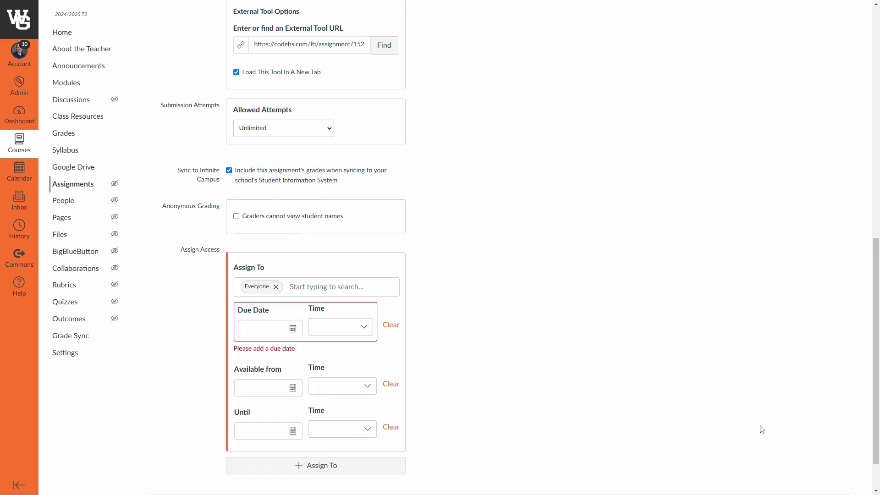
scroll(779, 431, "down", 1)
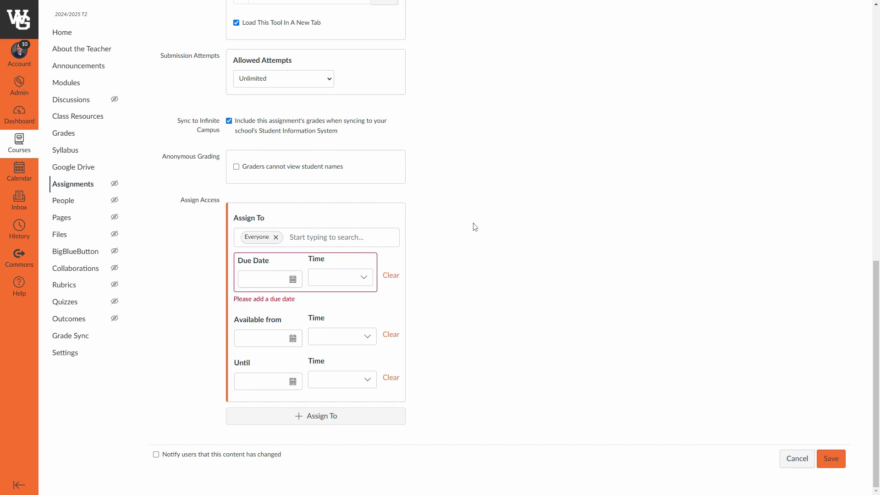
left_click(833, 459)
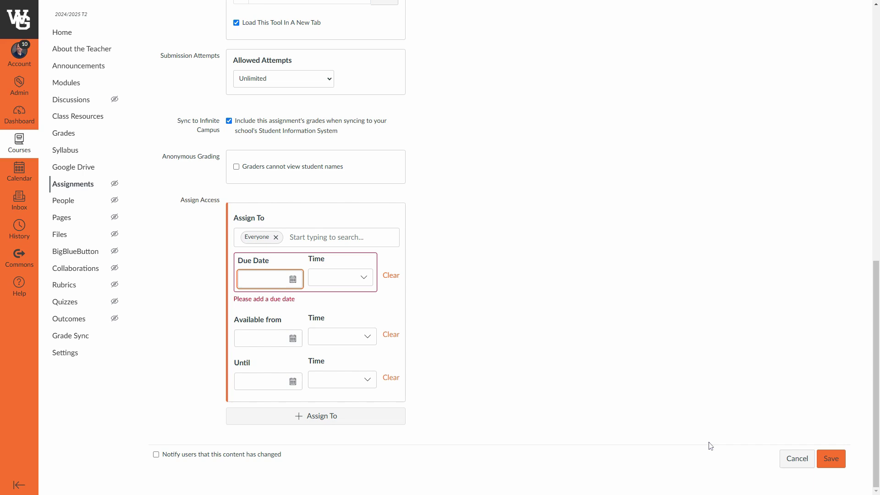
left_click(799, 465)
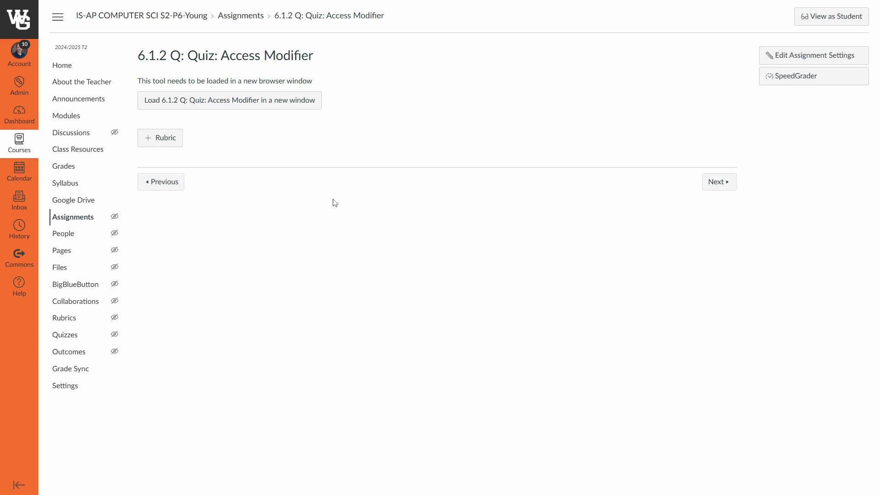
- Return to the Assignments list and try syncing the 6.2.2 Q: Quiz: Constructors grades
left_click(73, 217)
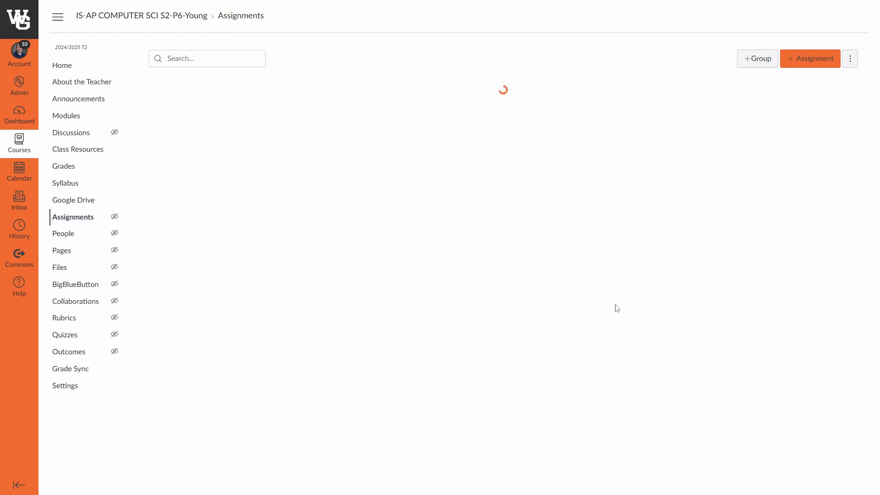
scroll(631, 316, "down", 10)
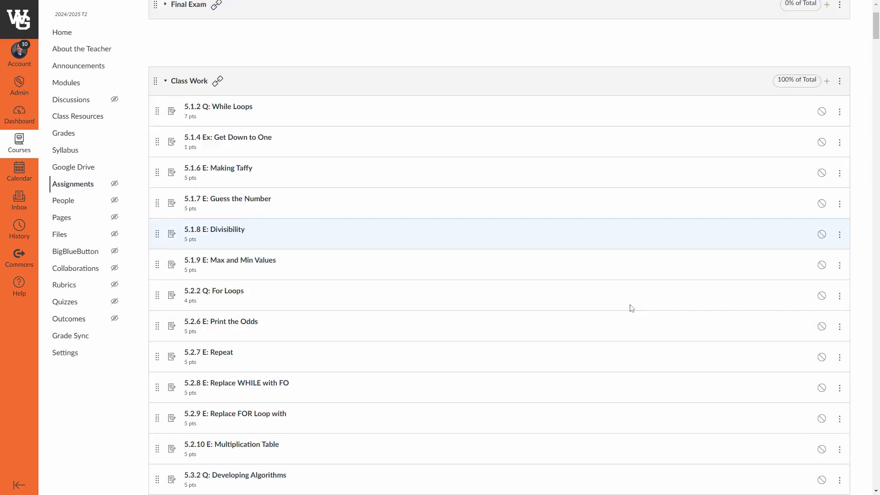
scroll(629, 304, "down", 12)
scroll(629, 299, "up", 2)
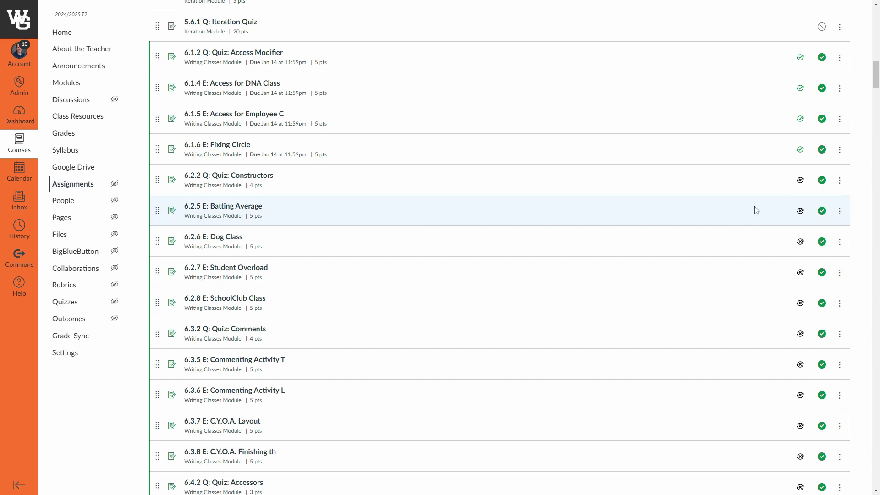
left_click(800, 183)
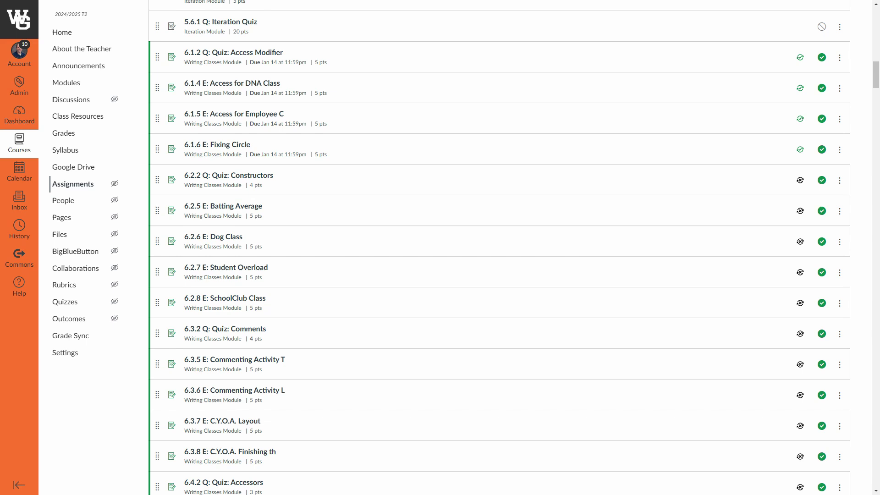
- Open the gradebook and score 5 on assignments 6.1.2, 6.1.4, 6.1.5 and 6.1.6
left_click(69, 137)
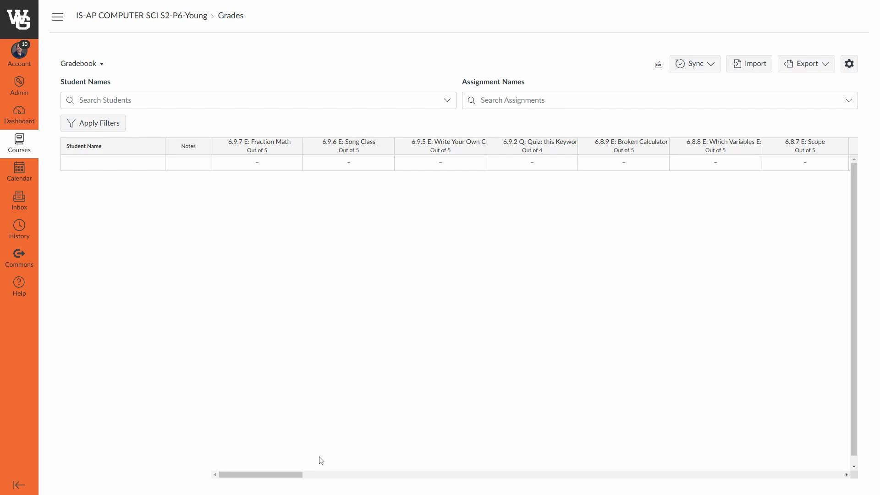
left_click_drag(287, 475, 879, 490)
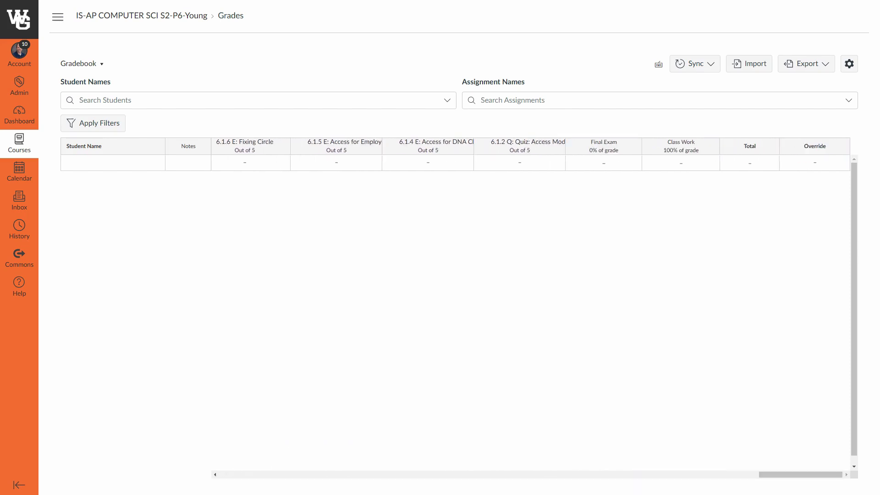
left_click(519, 164)
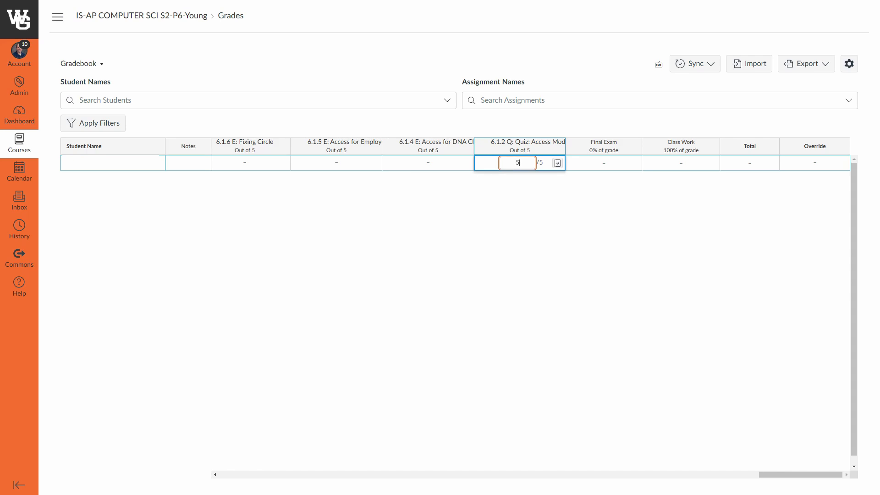
left_click(501, 220)
left_click(428, 165)
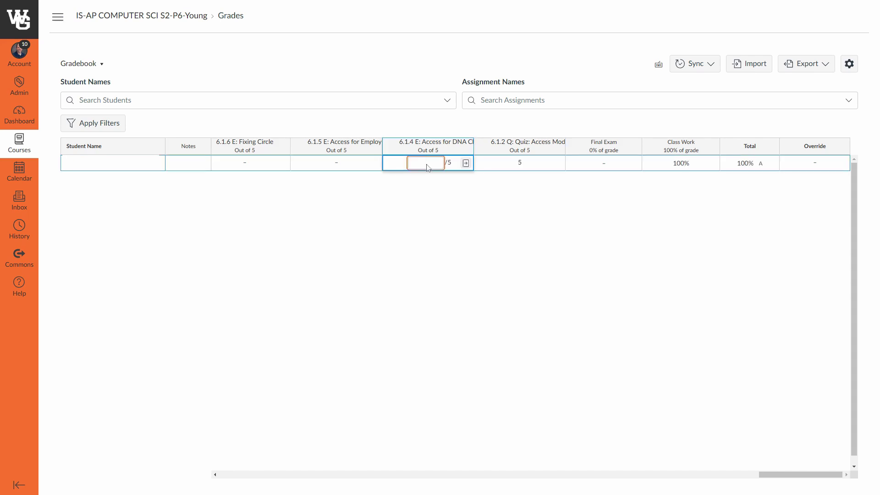
type("5")
left_click(348, 165)
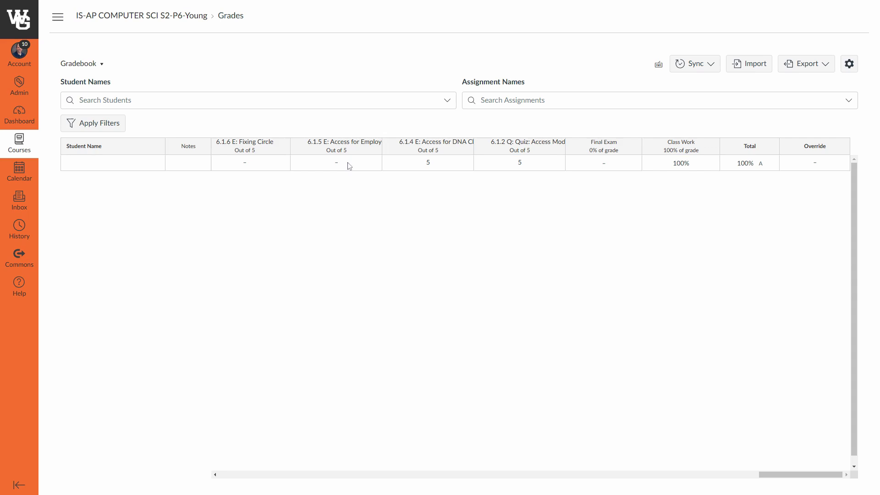
left_click(340, 166)
type("5")
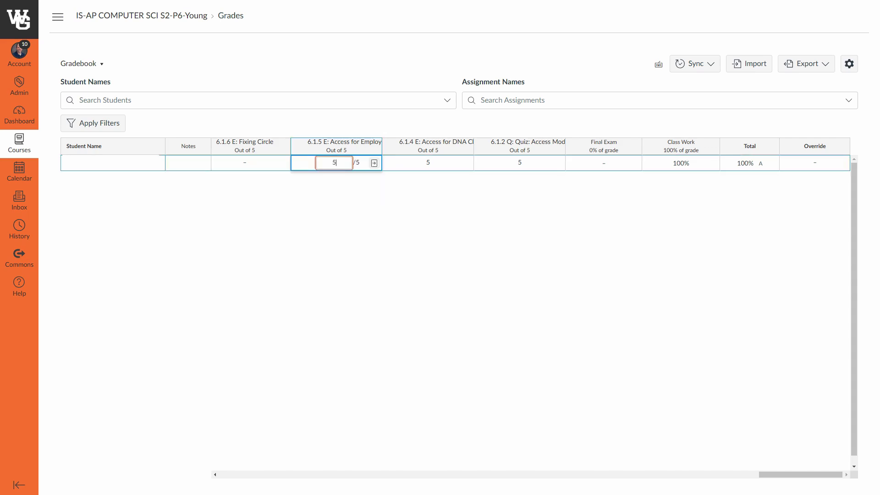
left_click(243, 166)
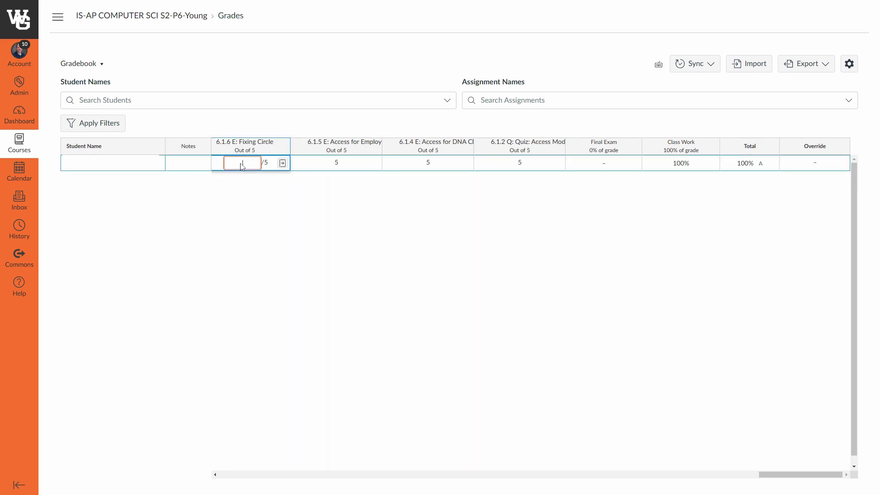
type("5")
left_click(262, 252)
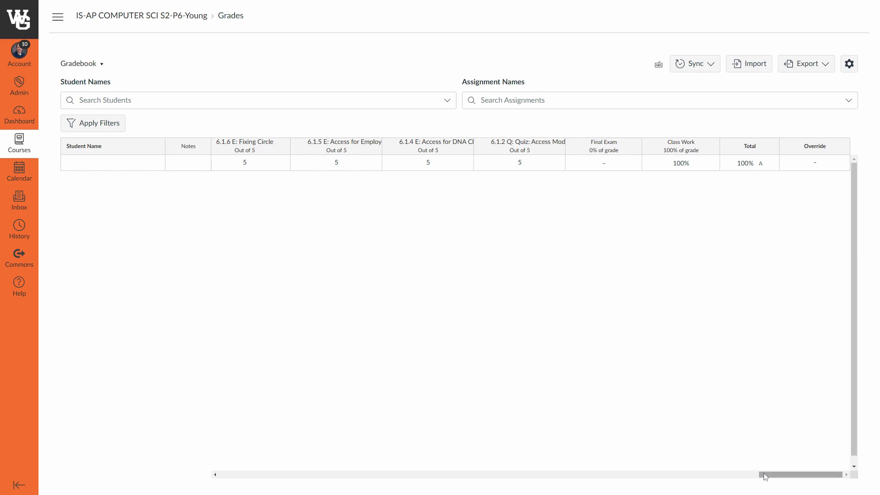
- Open the gradebook's Sync dropdown to reveal Sync to Infinite Campus
left_click_drag(763, 475, 754, 478)
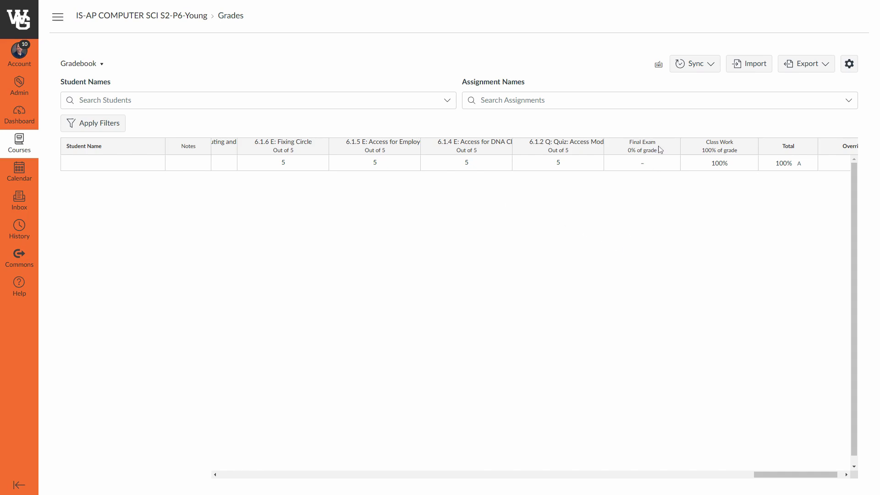
left_click(694, 67)
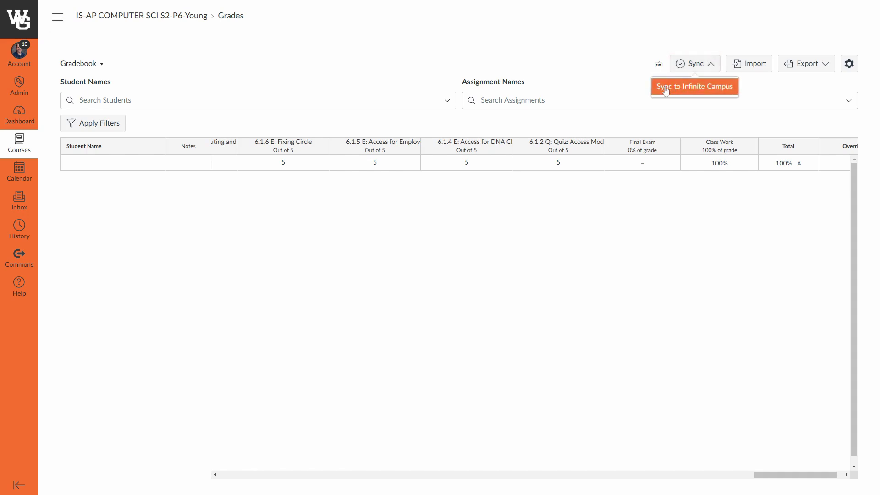
- Start Sync to Infinite Campus for all four 6.1 assignments, keeping All Sections selected
left_click(690, 90)
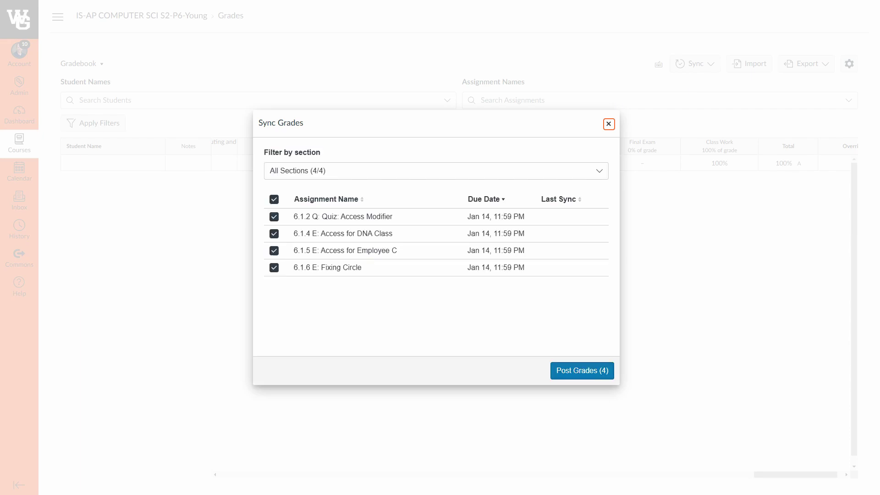
key("Tab")
key("Down")
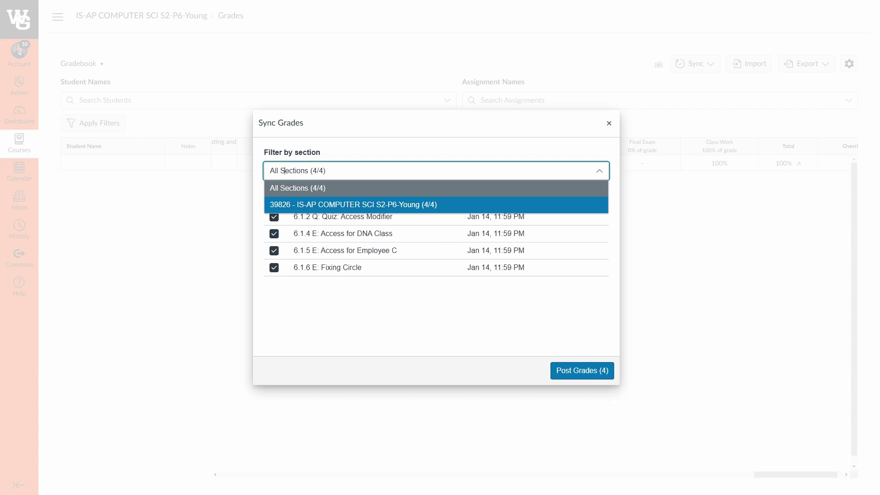
left_click(359, 310)
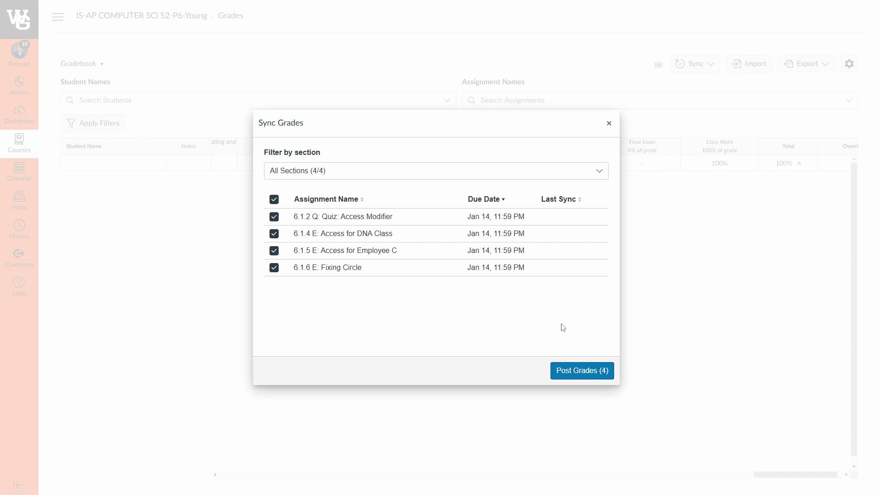
- Post the four grades and view the passback job's progress showing 4/4 completed
left_click(569, 375)
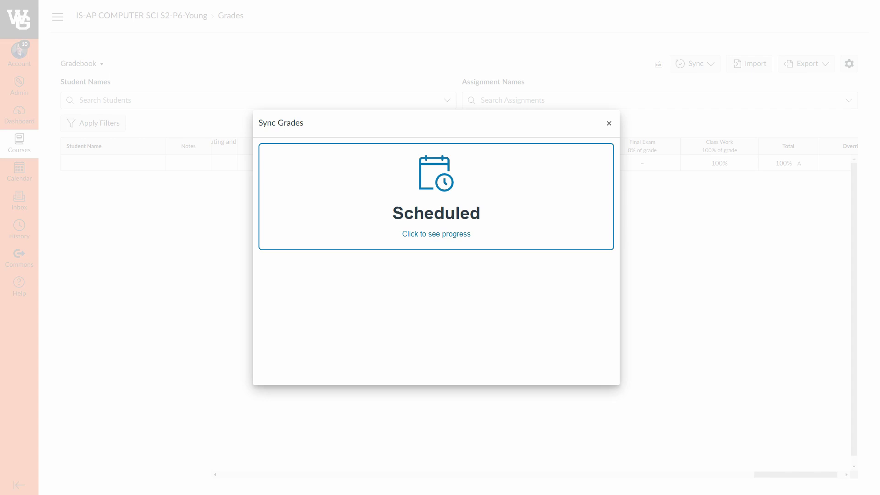
left_click(457, 237)
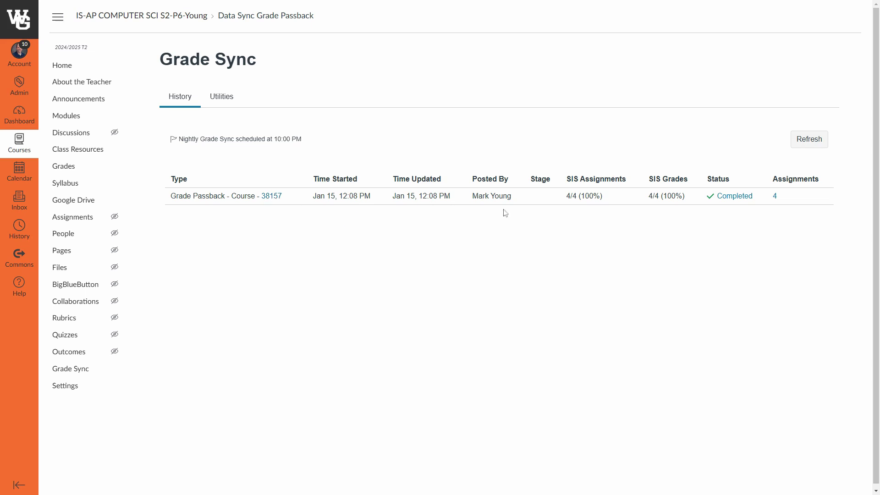
left_click_drag(567, 196, 577, 196)
- Review the job's Warnings & Errors, Filtered Canvas Data, Assignments Sync and Grades Sync tabs
left_click(734, 199)
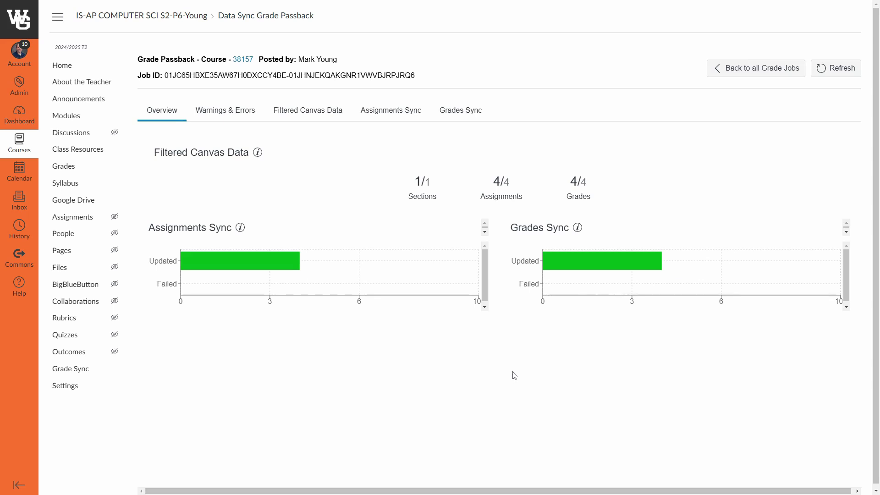
left_click(234, 117)
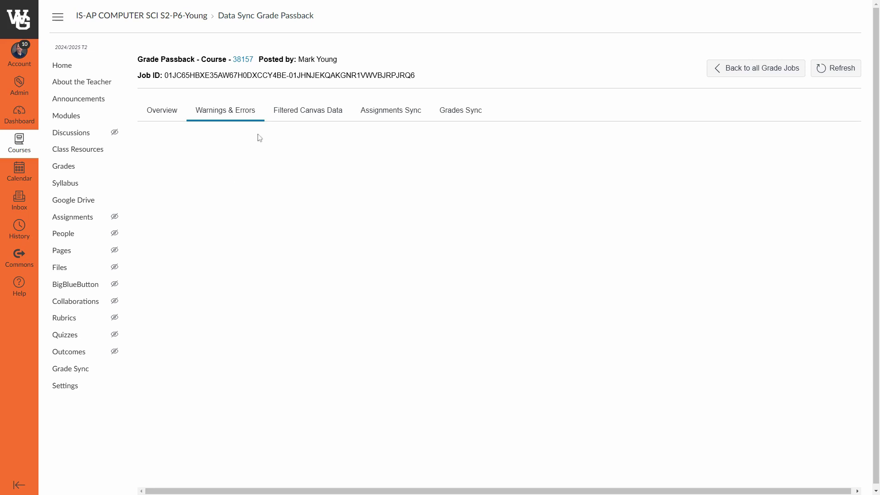
left_click(307, 116)
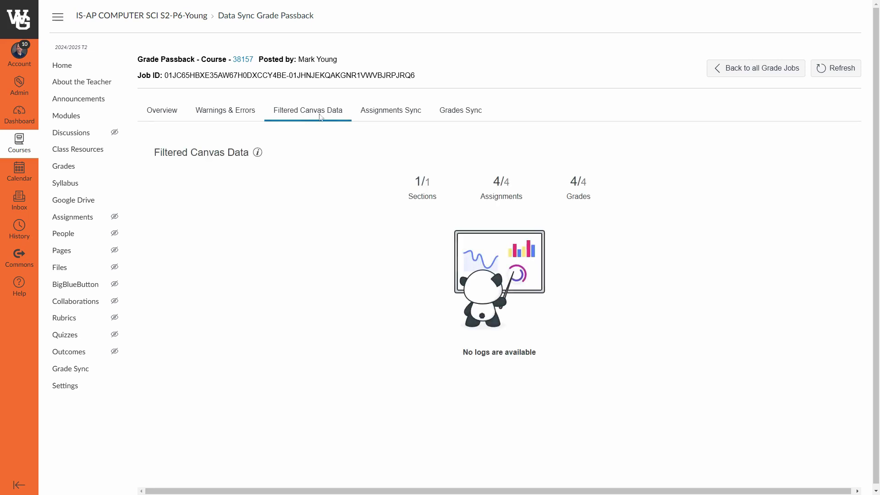
left_click(380, 120)
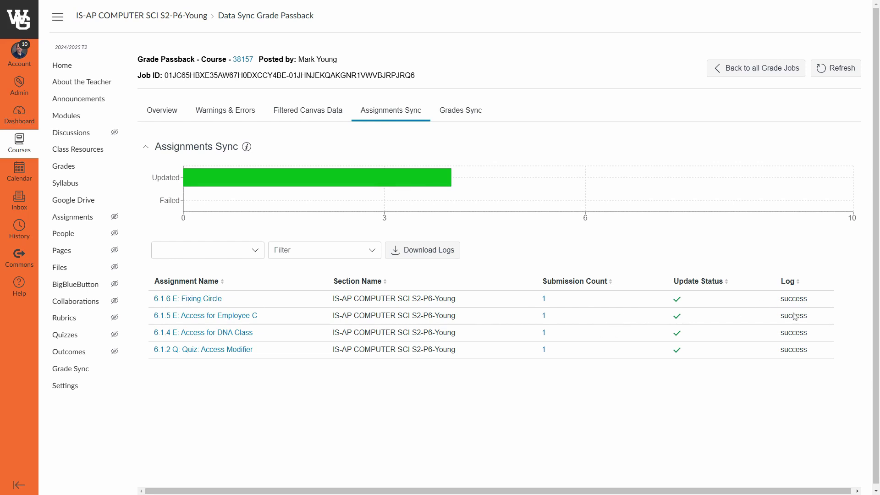
left_click(466, 113)
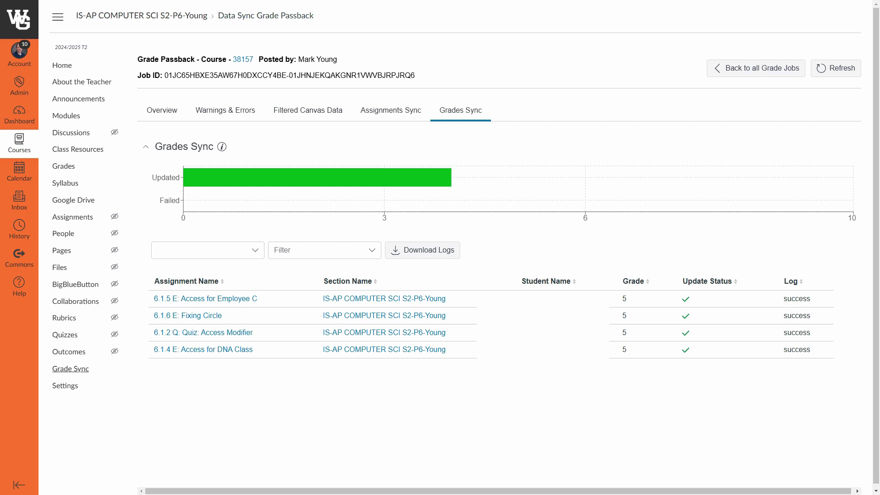
- Confirm the Nightly Sync is scheduled for 10:00 PM in the Grade Sync Utilities
left_click(66, 373)
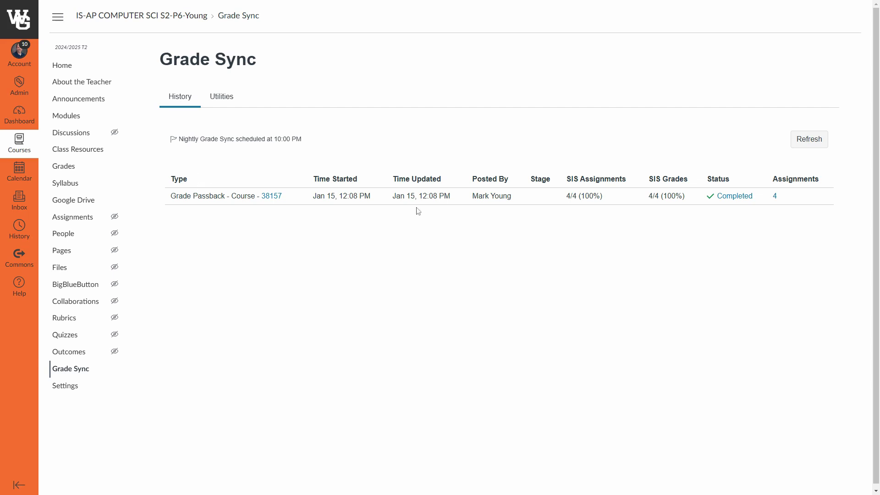
left_click(225, 102)
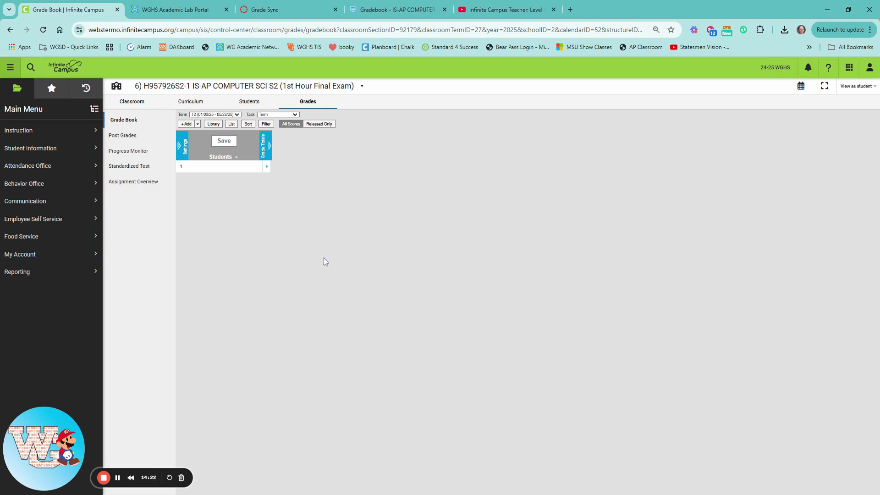
- Reload the Infinite Campus Grade Book to show the four 6.1 assignments scored 5/5
left_click(44, 32)
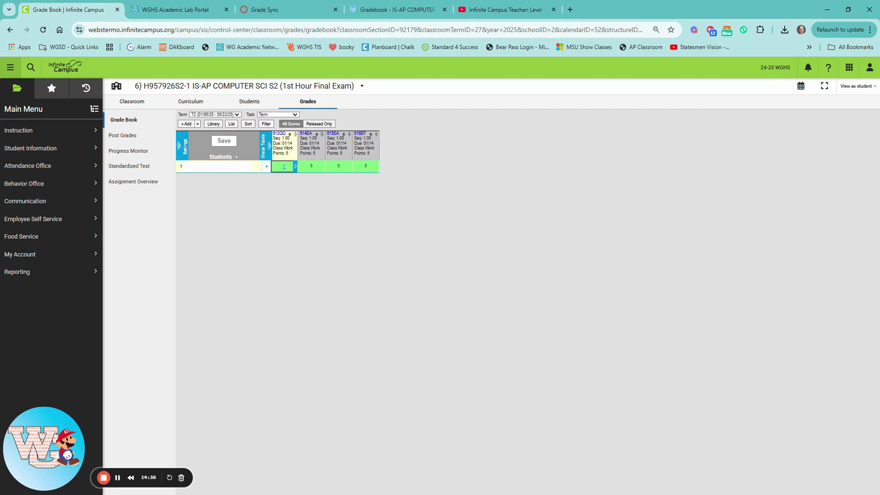
left_click(259, 228)
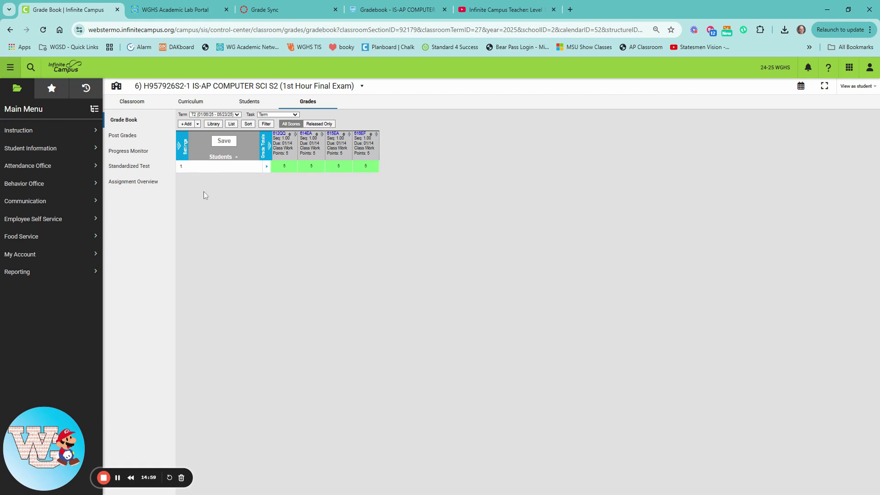
- Save Grading Services Defaults with Class Work as category and Term as grading task
left_click(182, 150)
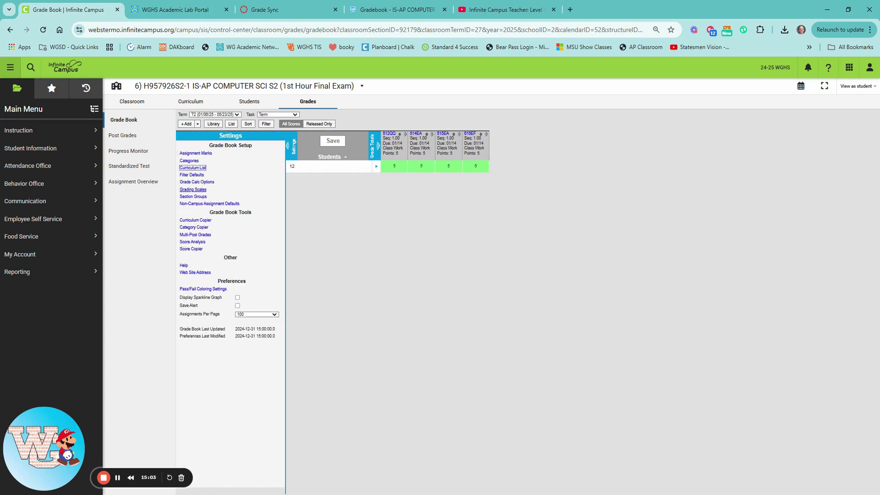
left_click(199, 204)
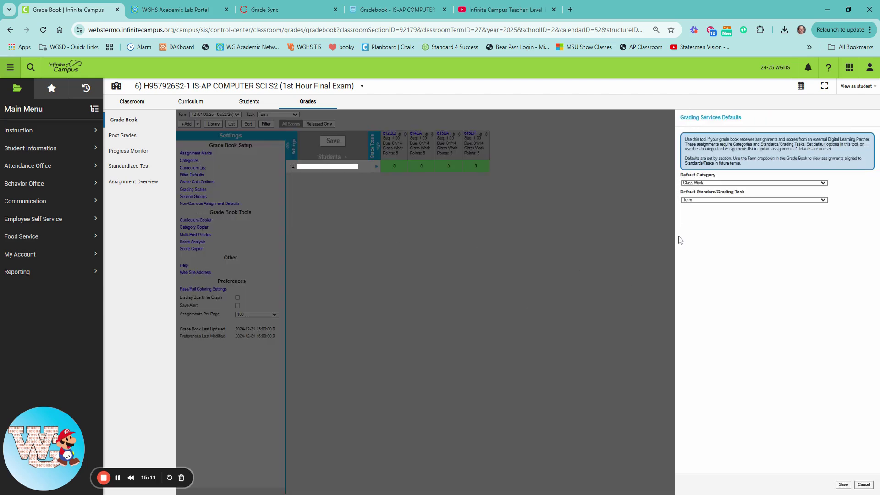
left_click(712, 200)
left_click(715, 250)
left_click(843, 485)
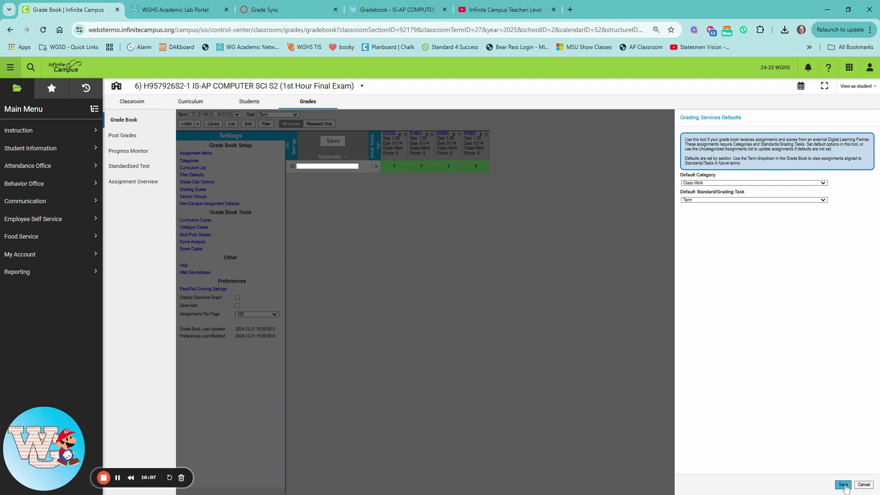